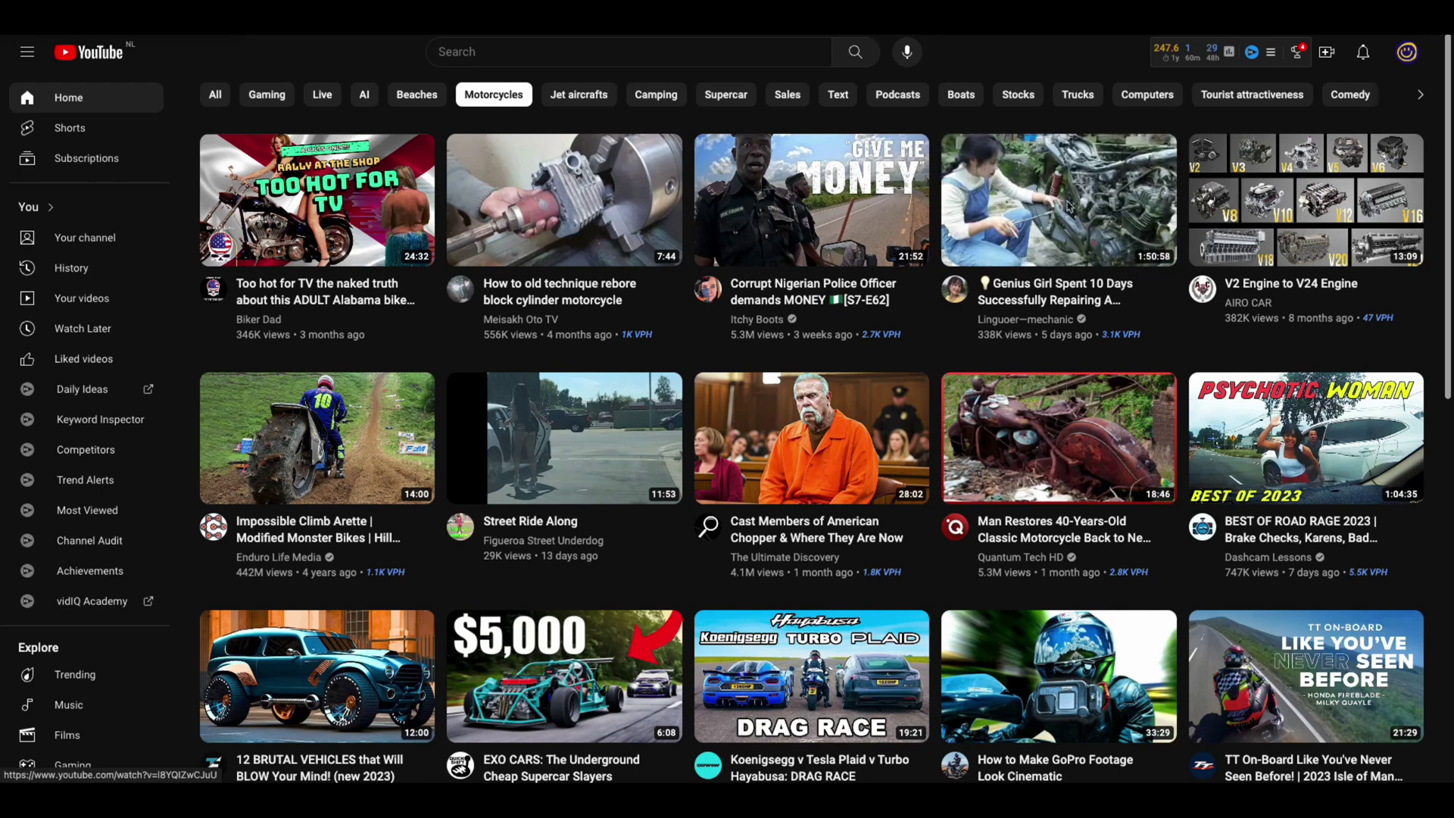
Open the signed-in channel's account menu from the YouTube profile avatar.
click(1407, 53)
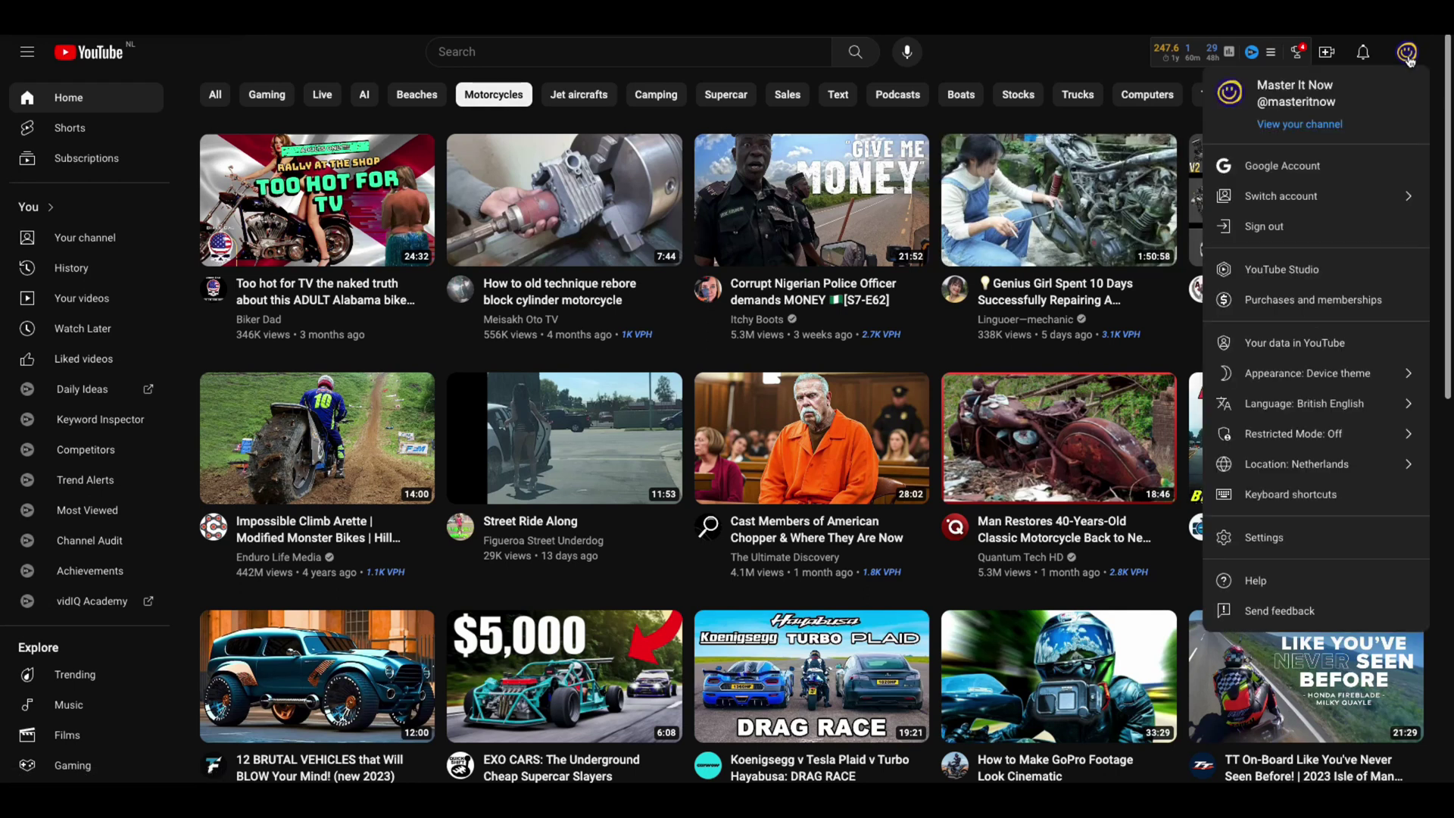
Go to YouTube Settings and follow 'Add or remove manager(s)' under Channel managers.
click(1272, 537)
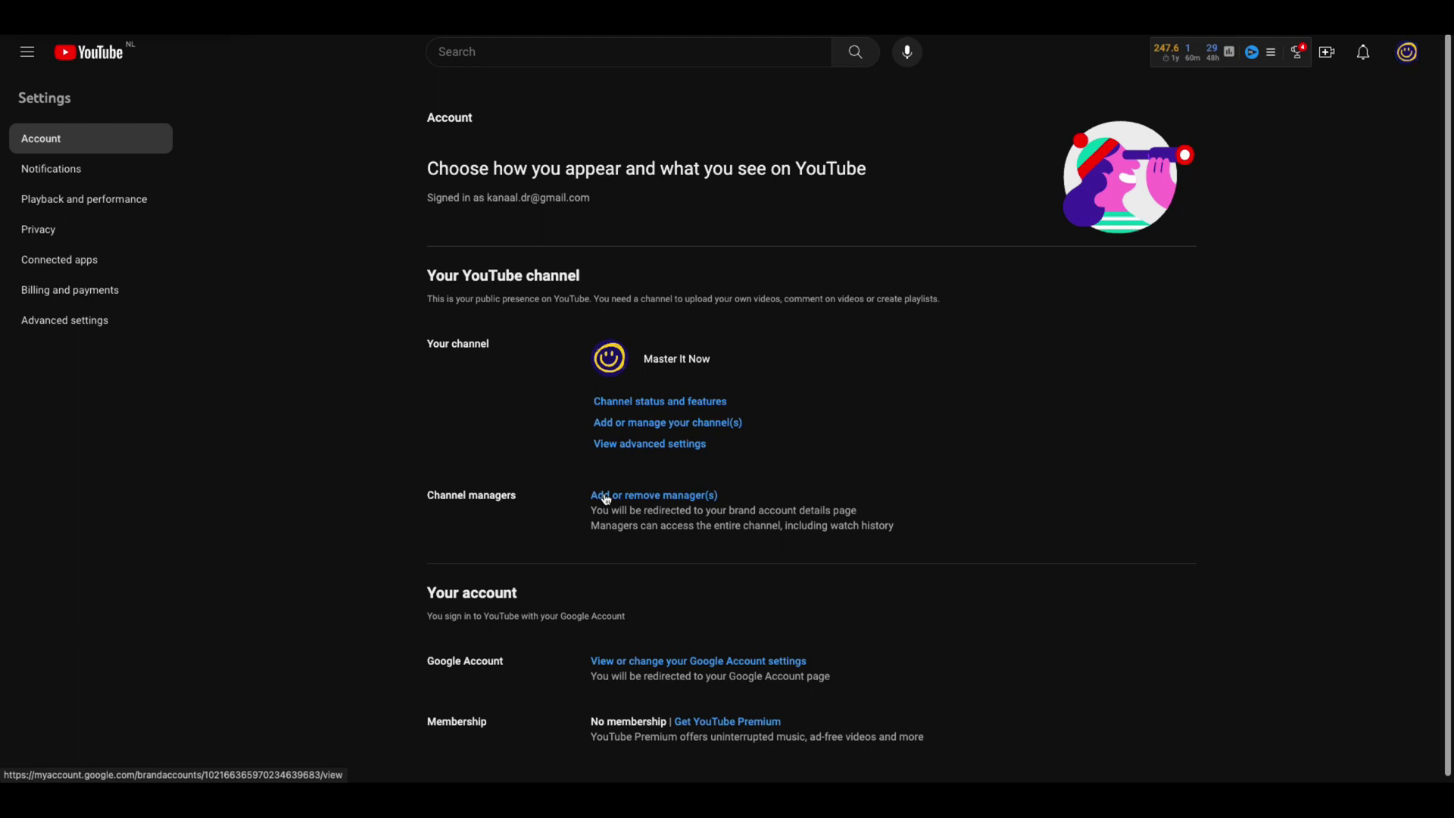
click(605, 498)
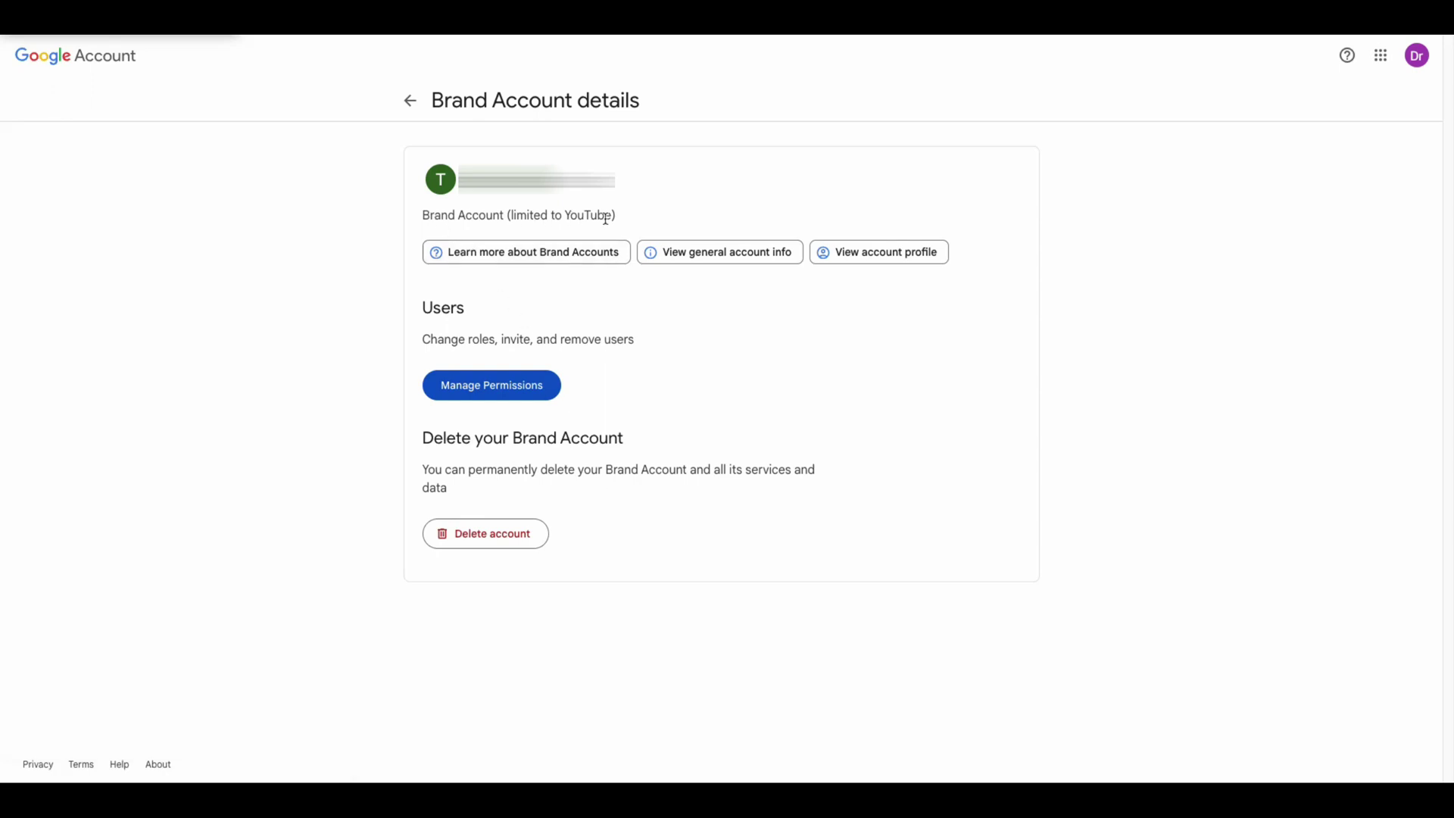
Invite the pasted Gmail address to the brand account with the Owner role.
click(496, 391)
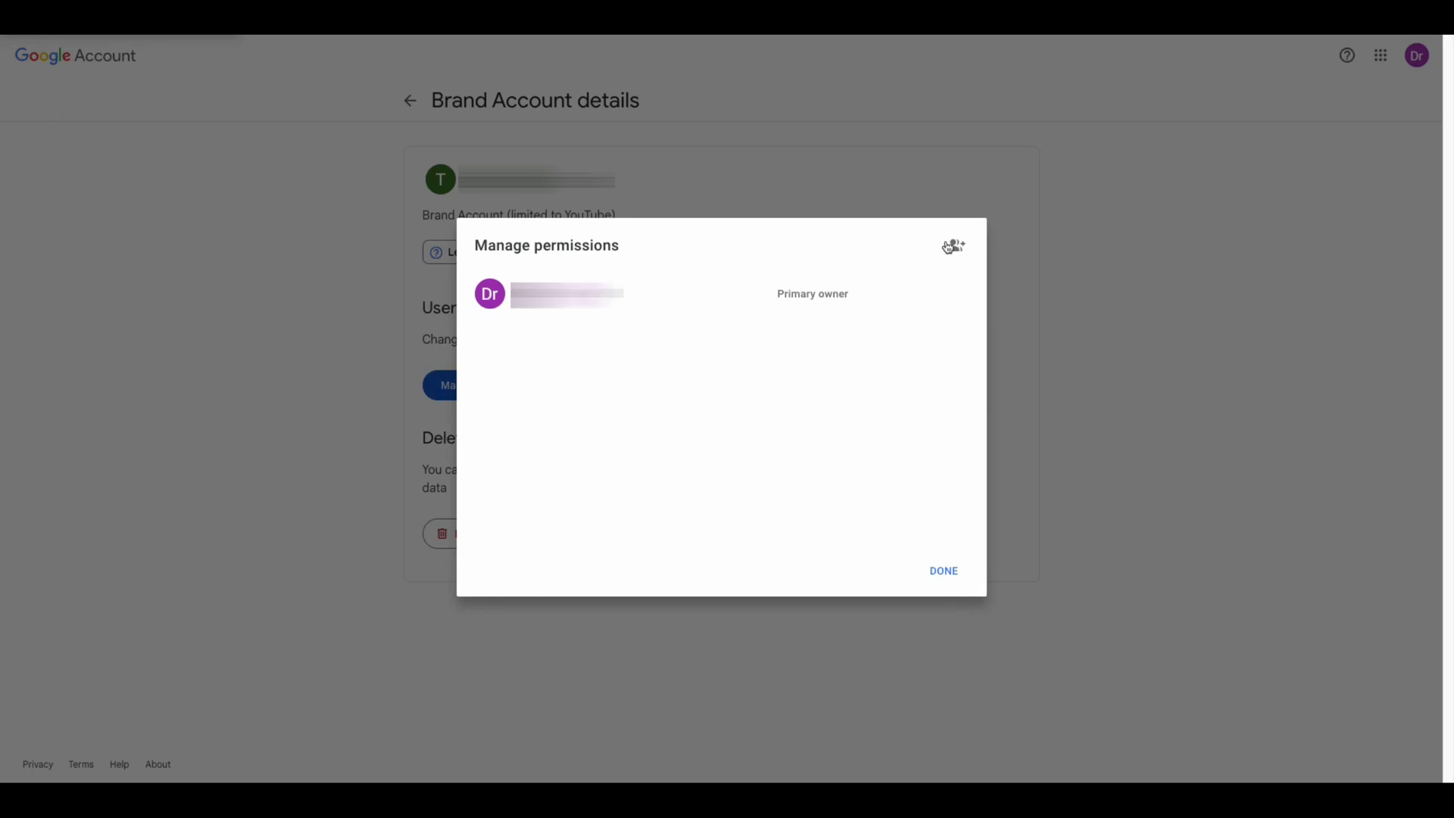
click(954, 246)
key(ctrl+v)
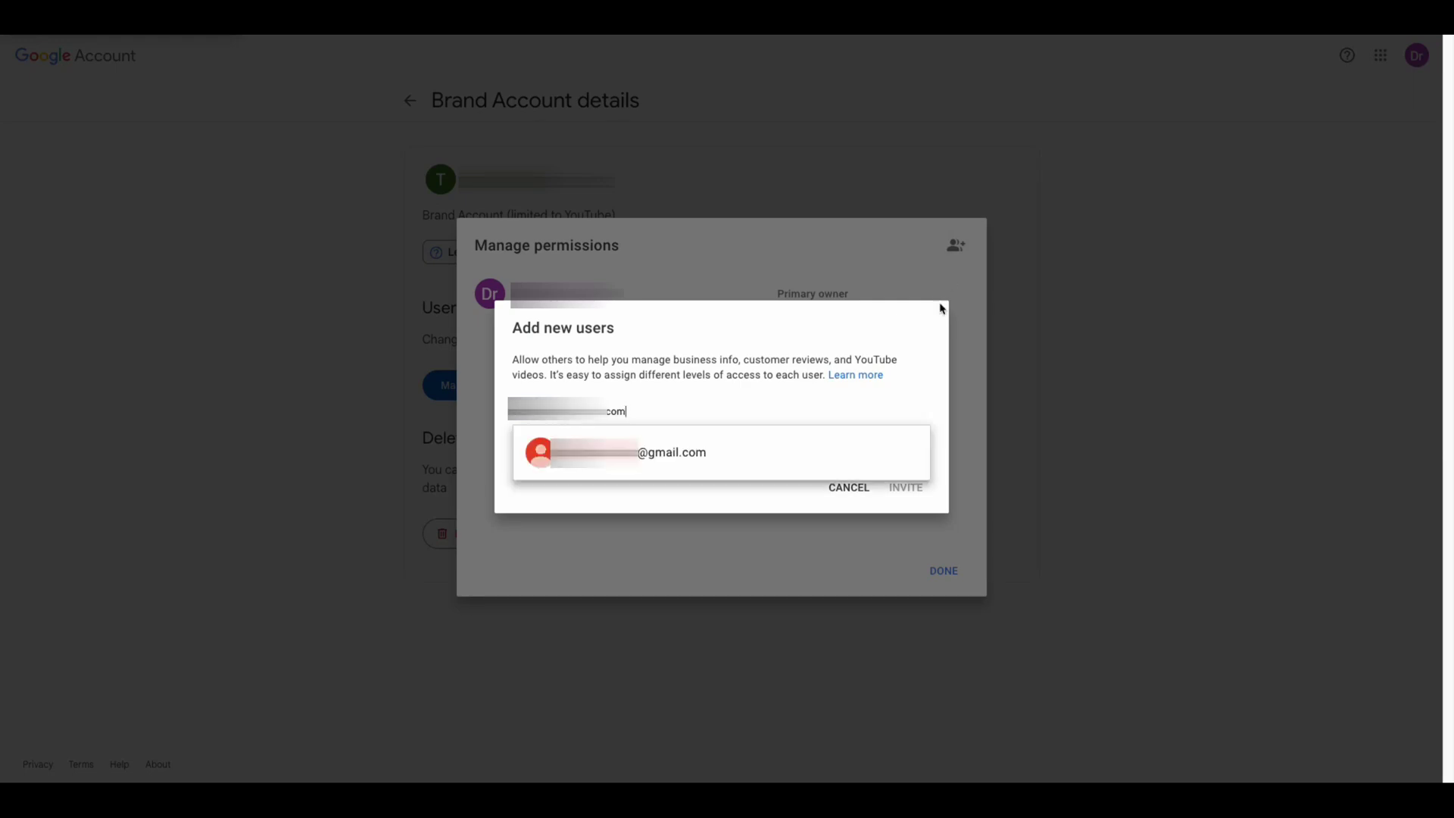
click(634, 470)
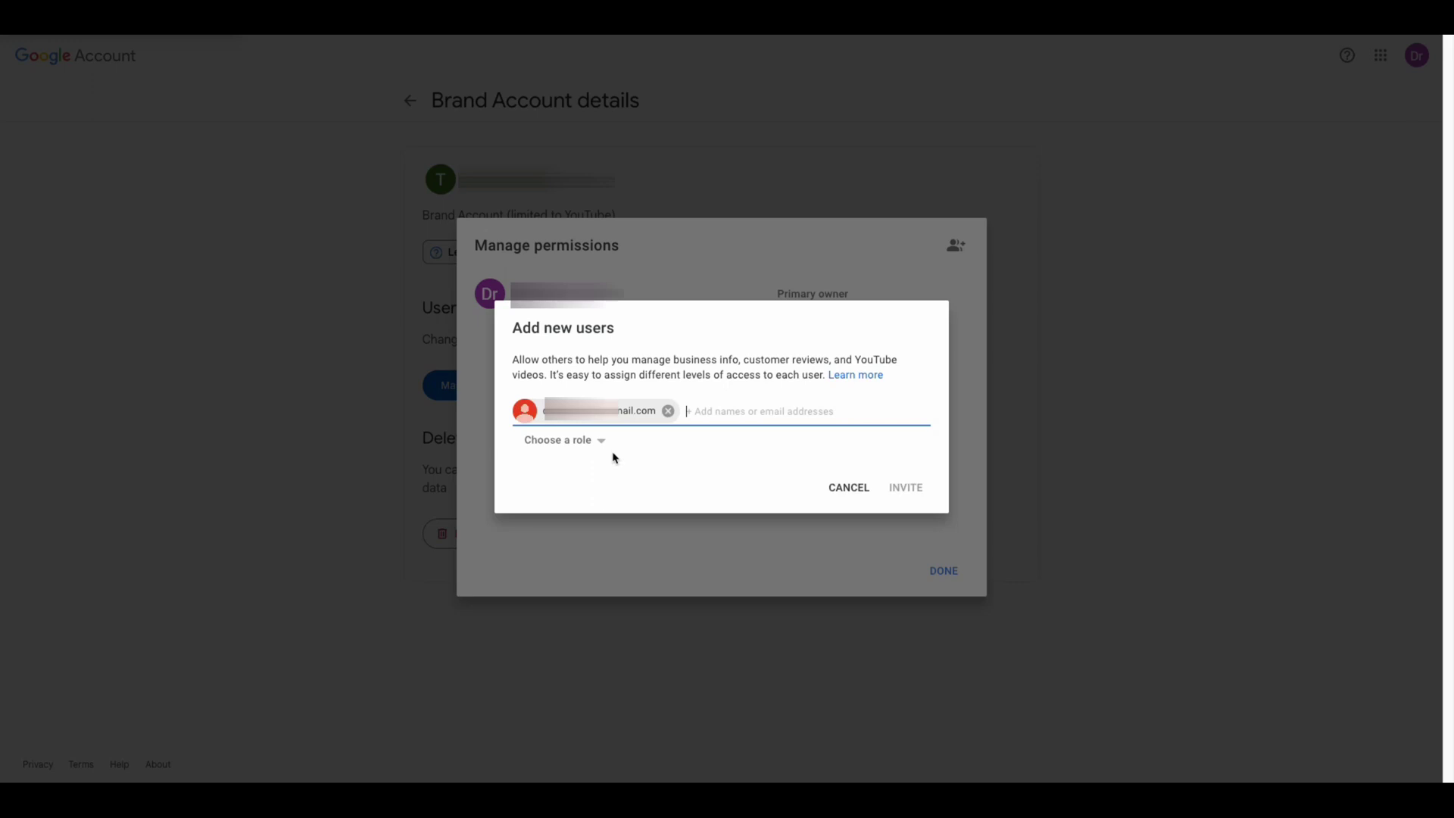
click(598, 443)
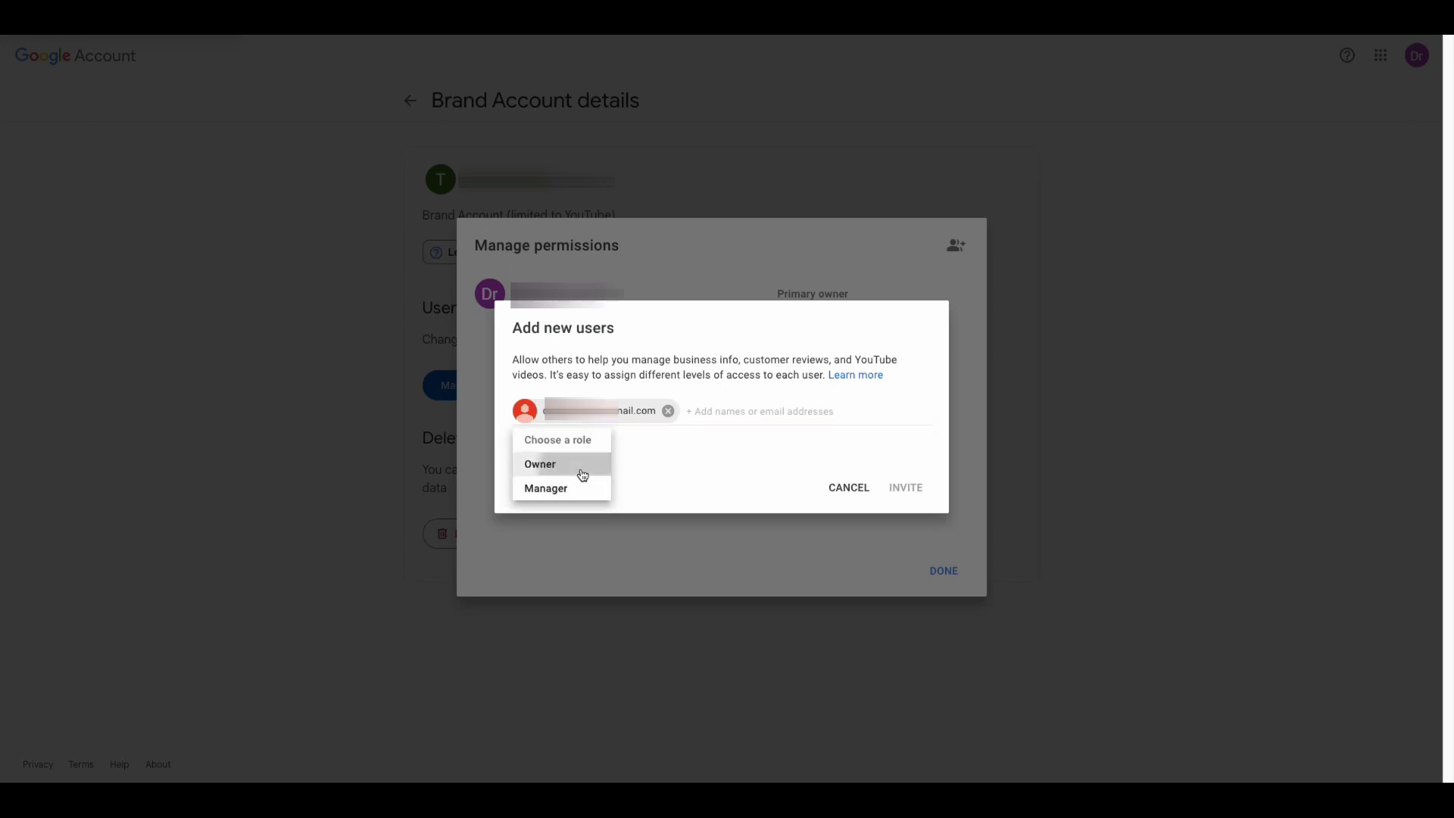
click(582, 474)
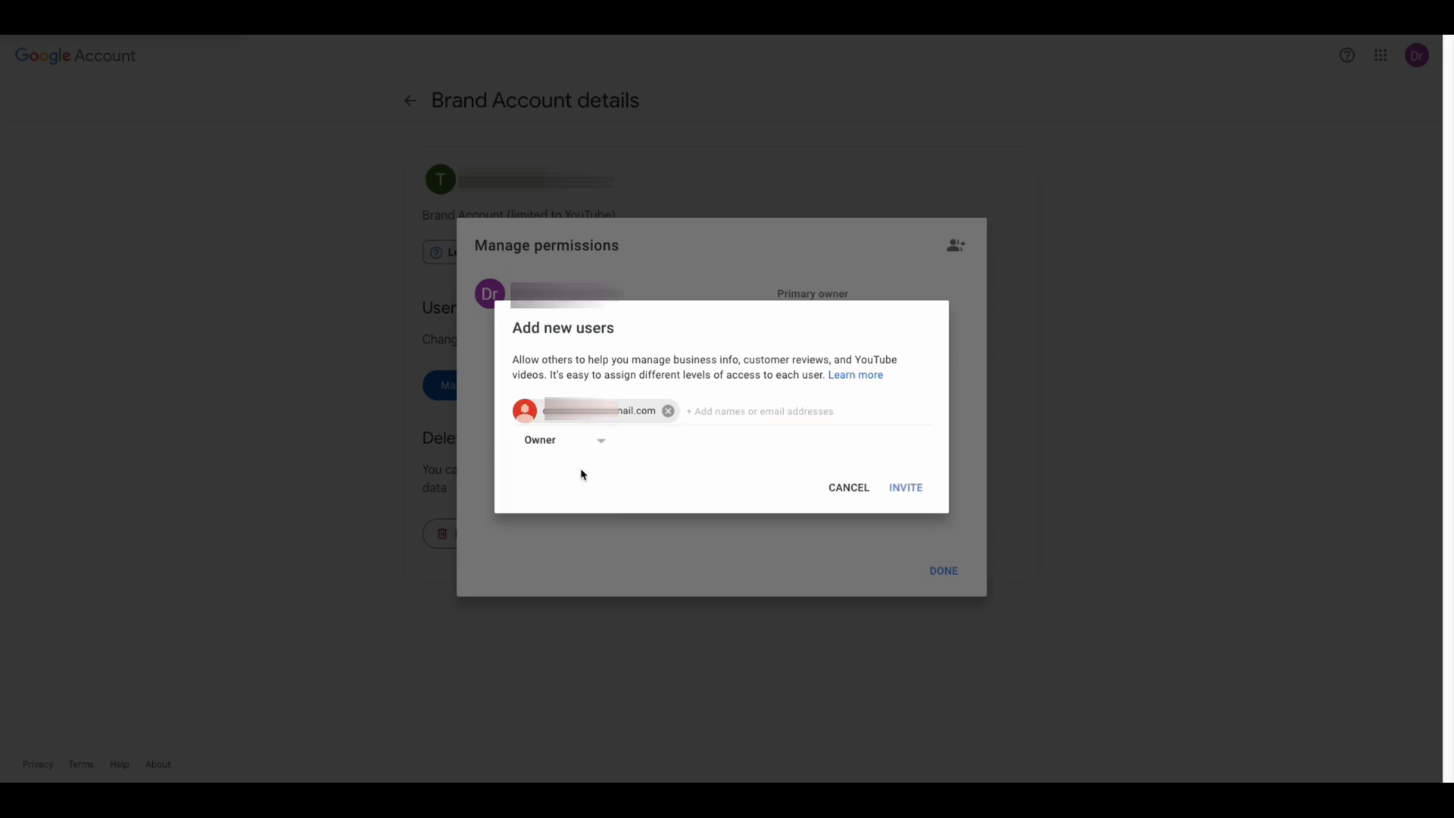
click(907, 489)
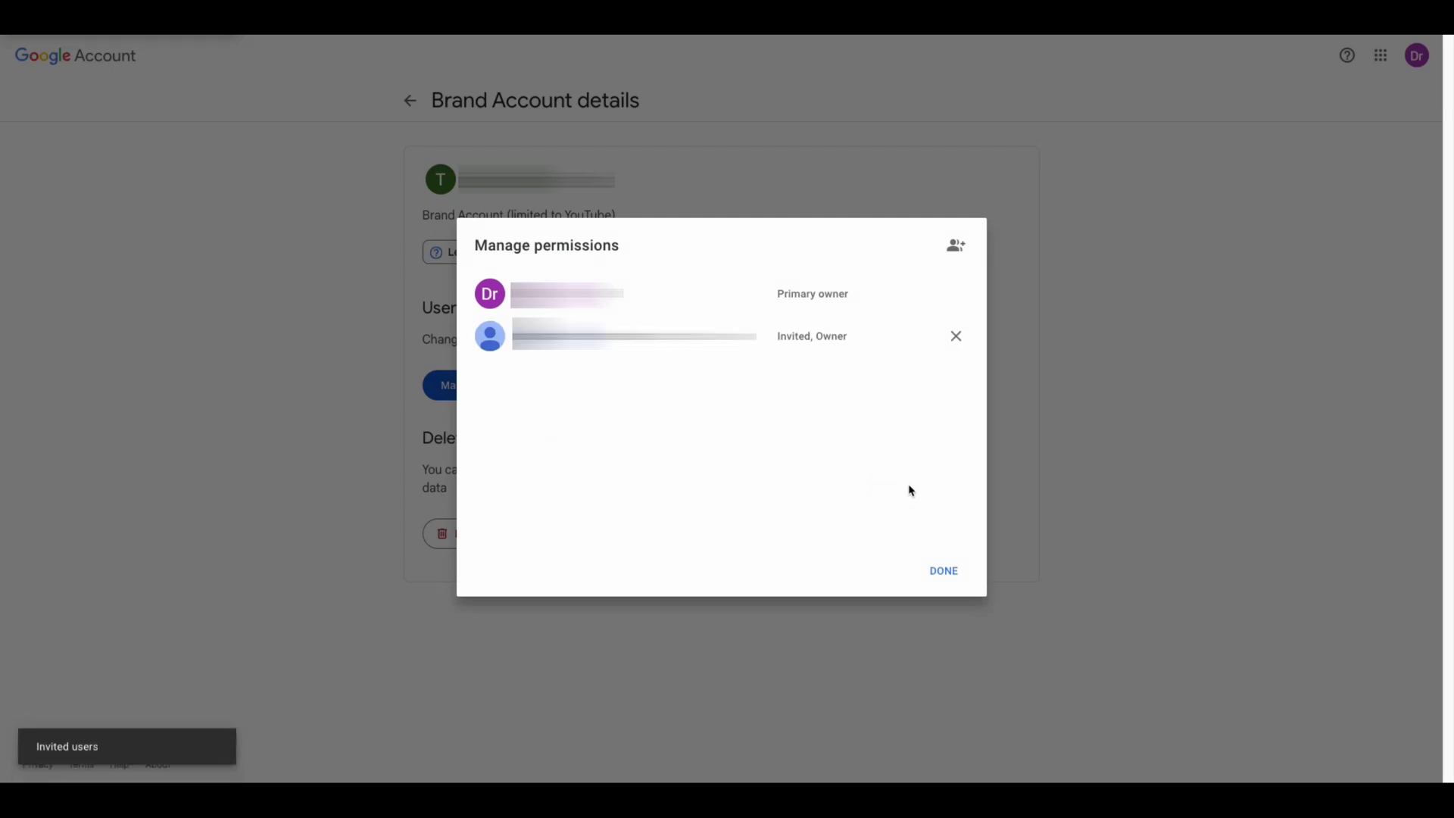
Accept the brand-account ownership invitation in Gmail, then reopen Manage Permissions.
click(941, 571)
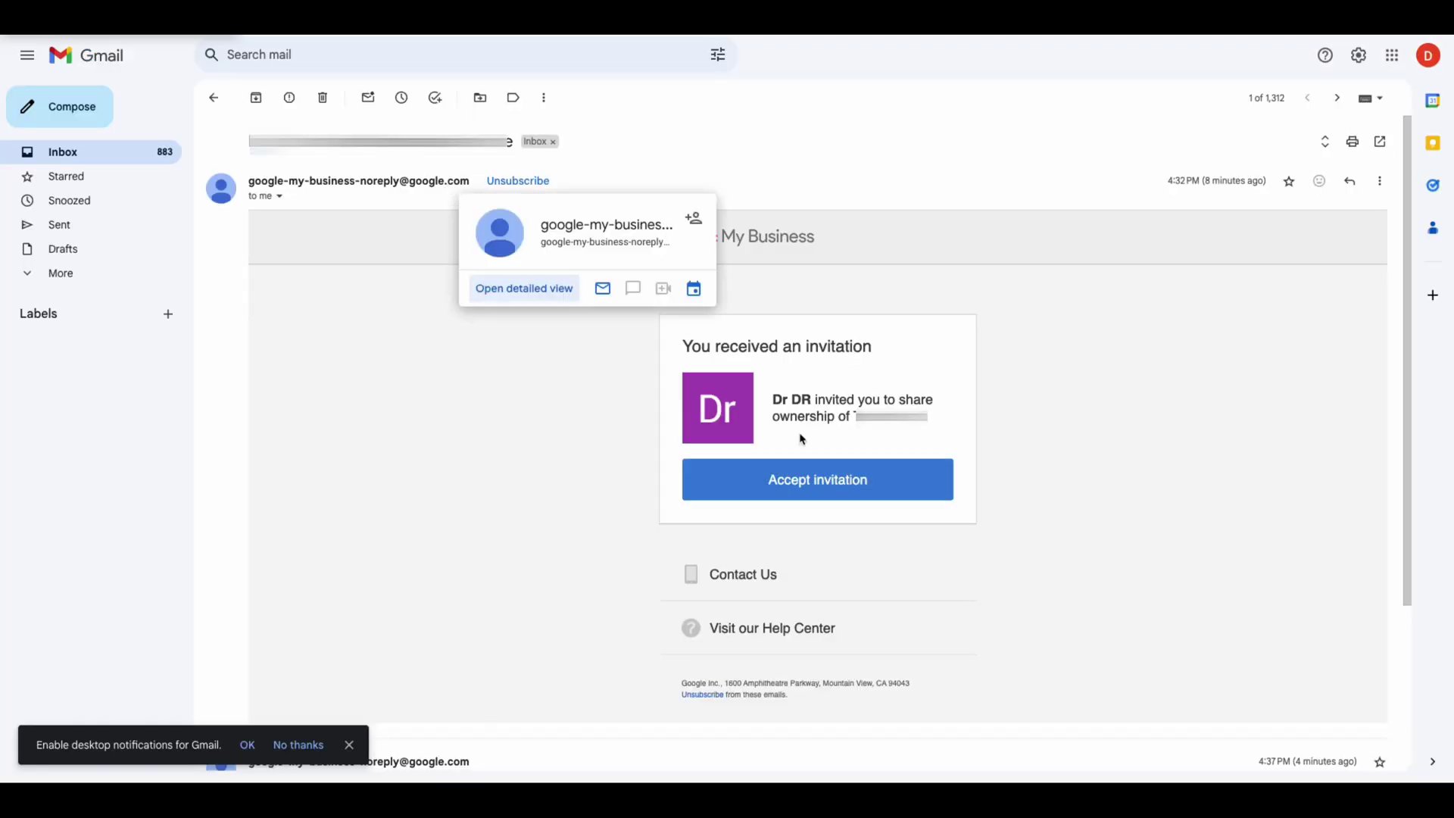
click(835, 483)
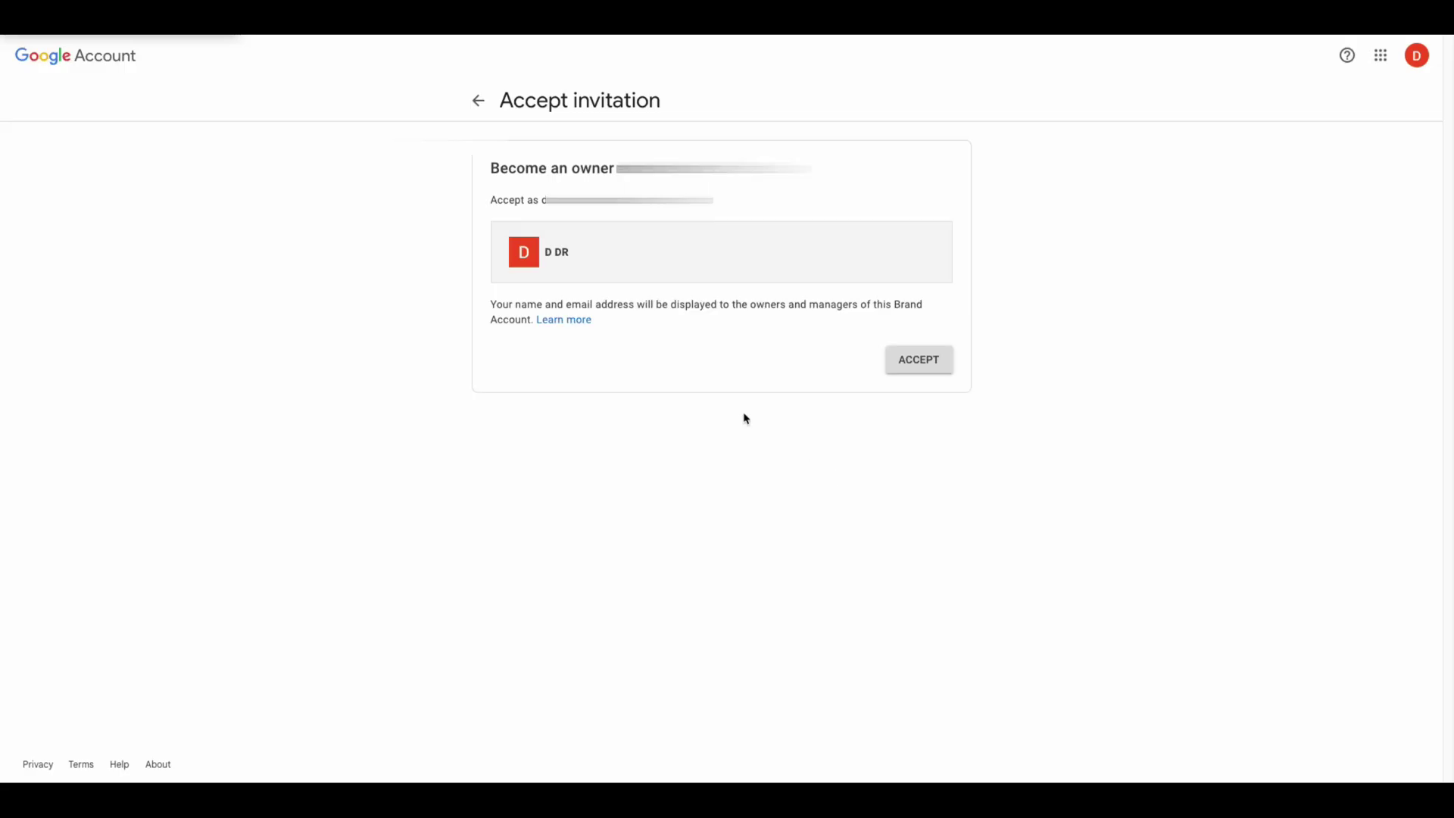
click(939, 363)
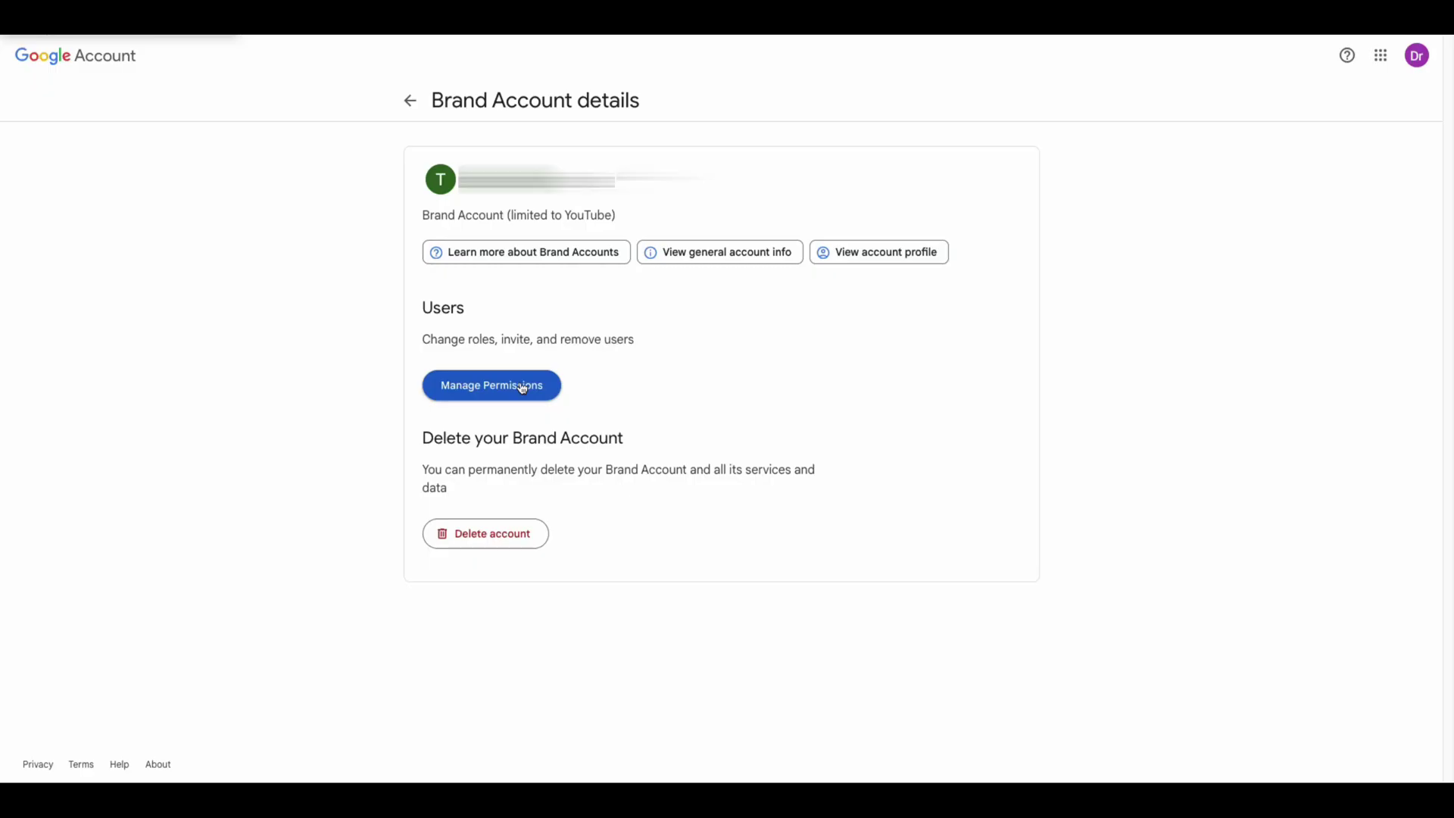
click(522, 386)
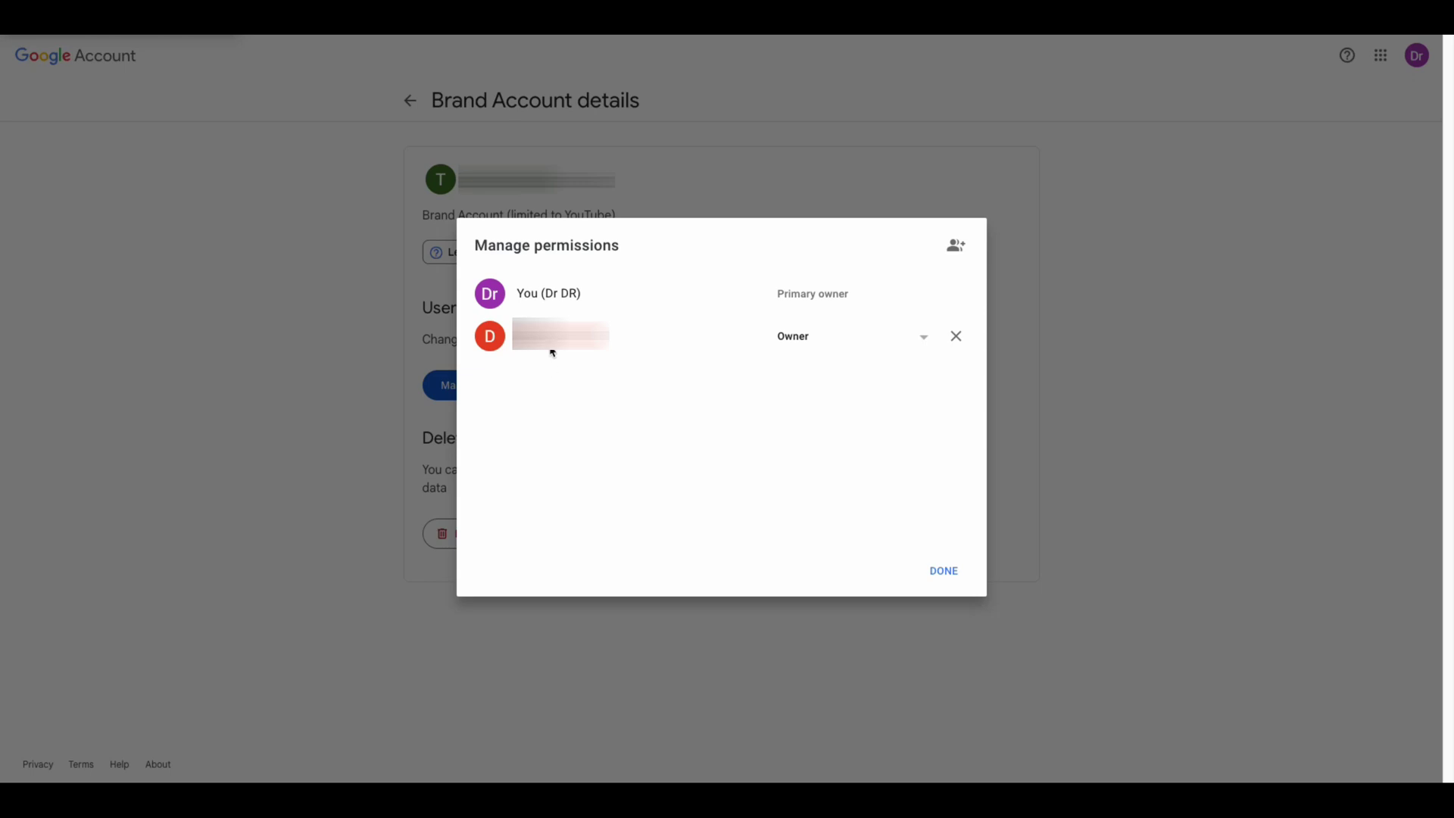
click(845, 348)
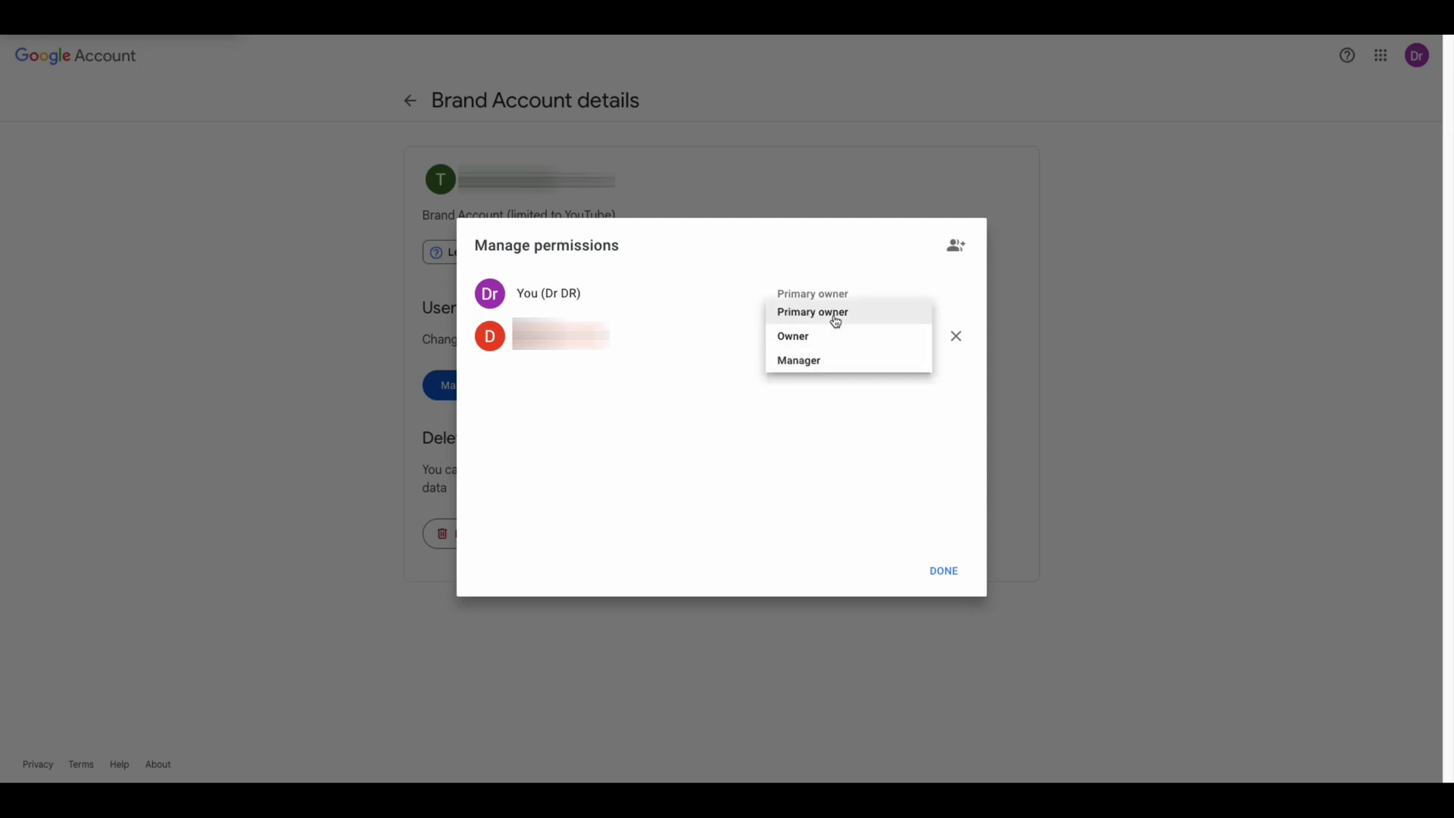
click(835, 322)
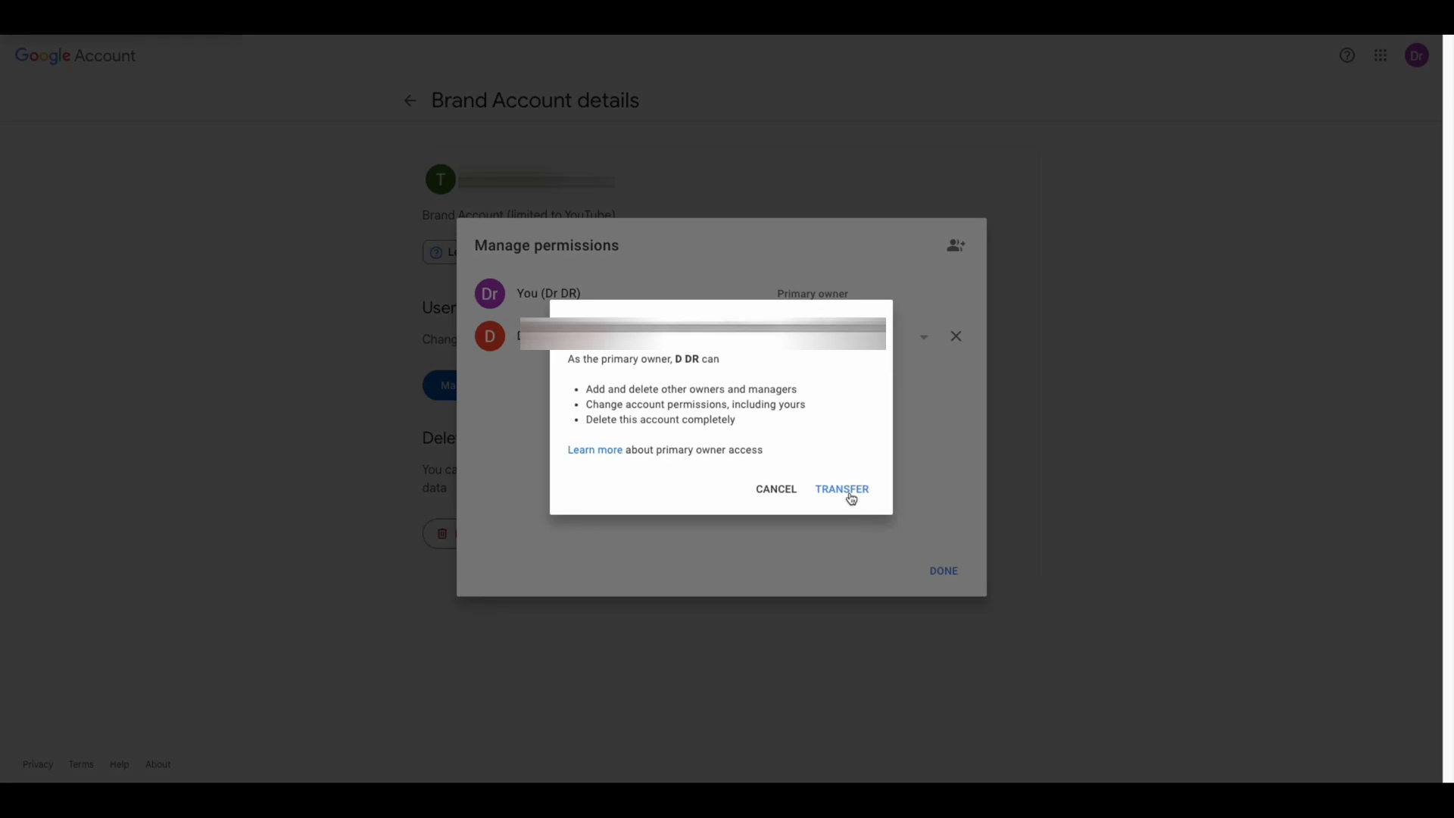
click(787, 491)
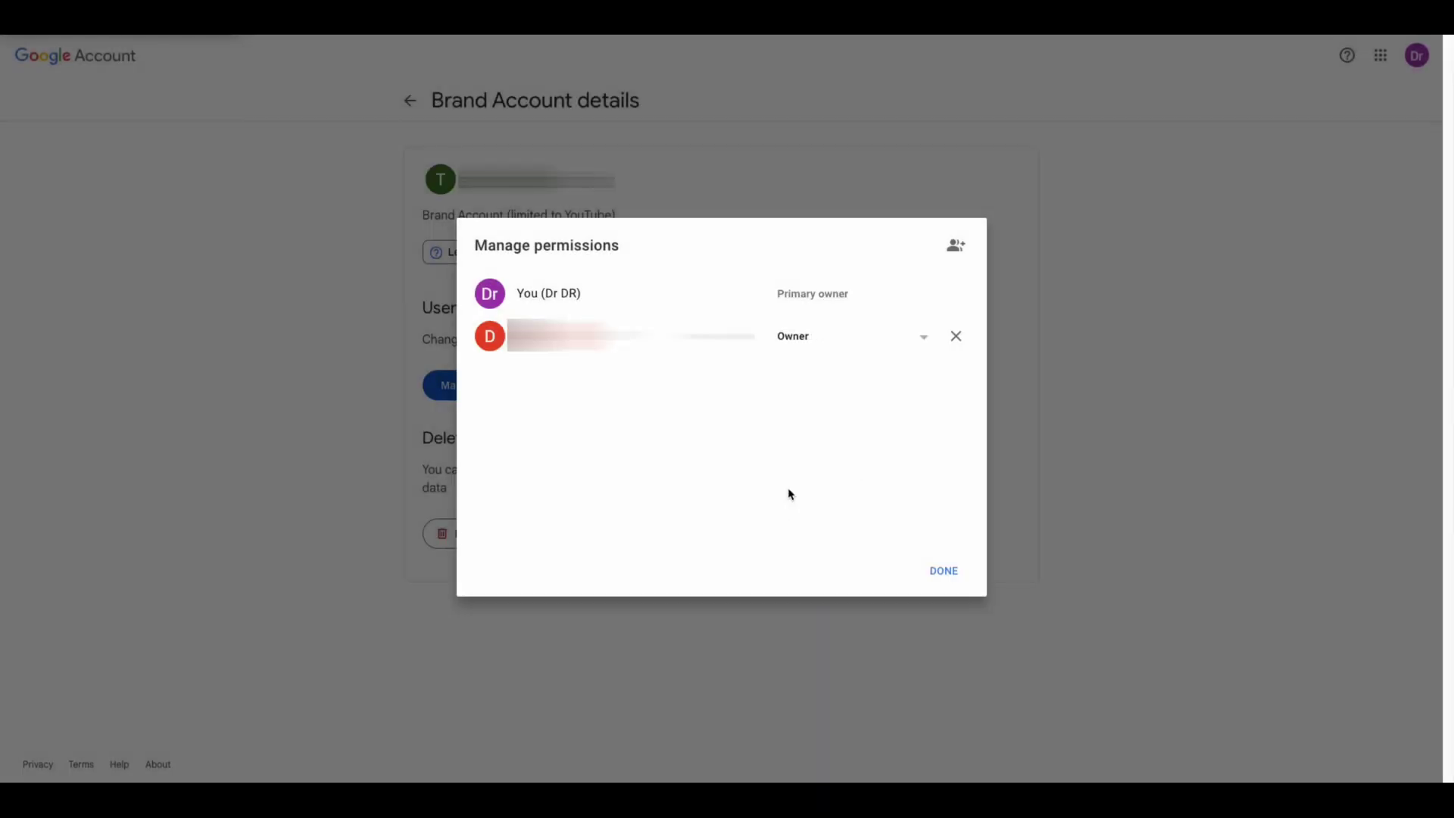
Remove the newly added Owner from the brand account, confirming with REMOVE.
click(954, 337)
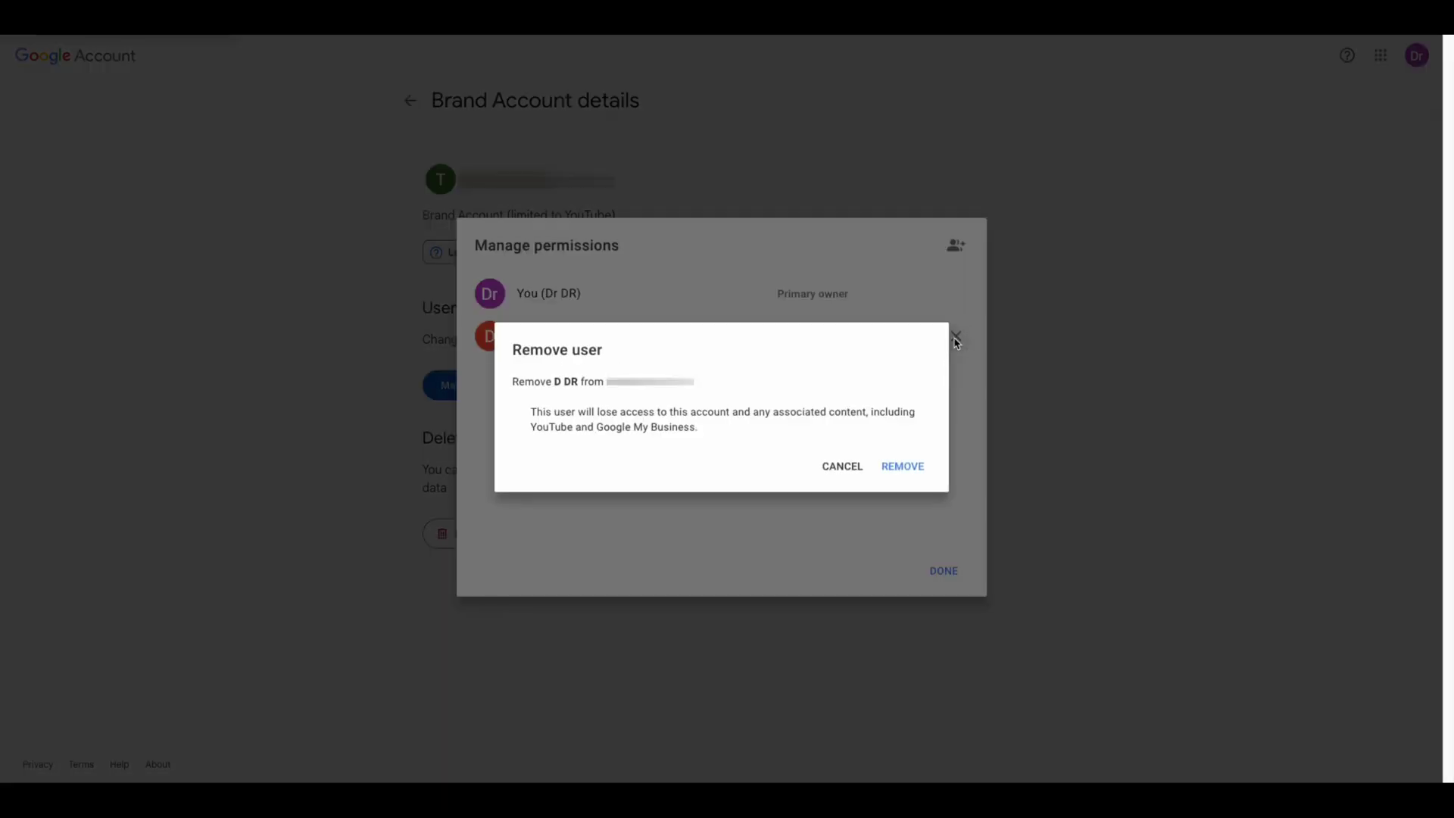
click(911, 466)
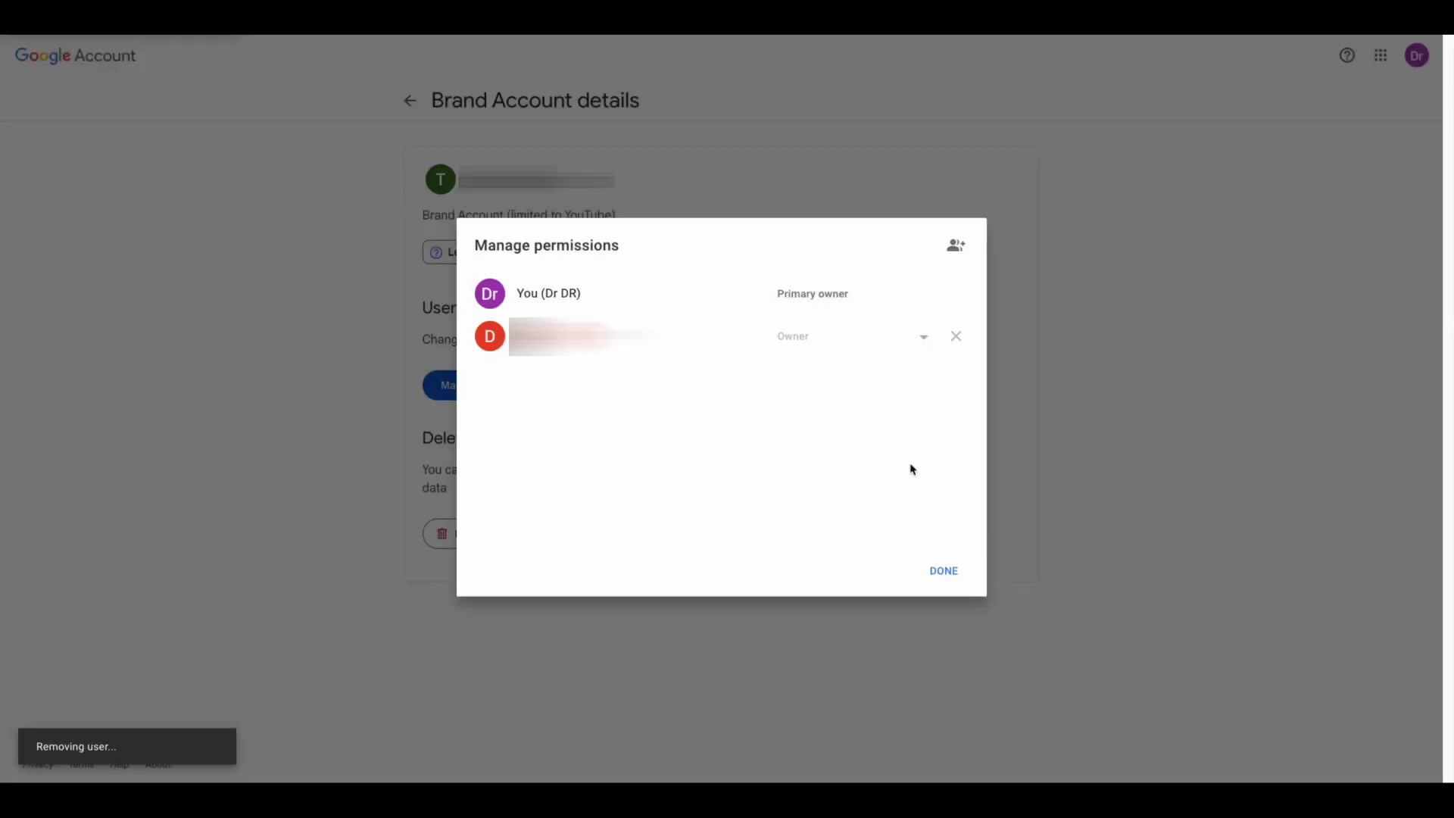